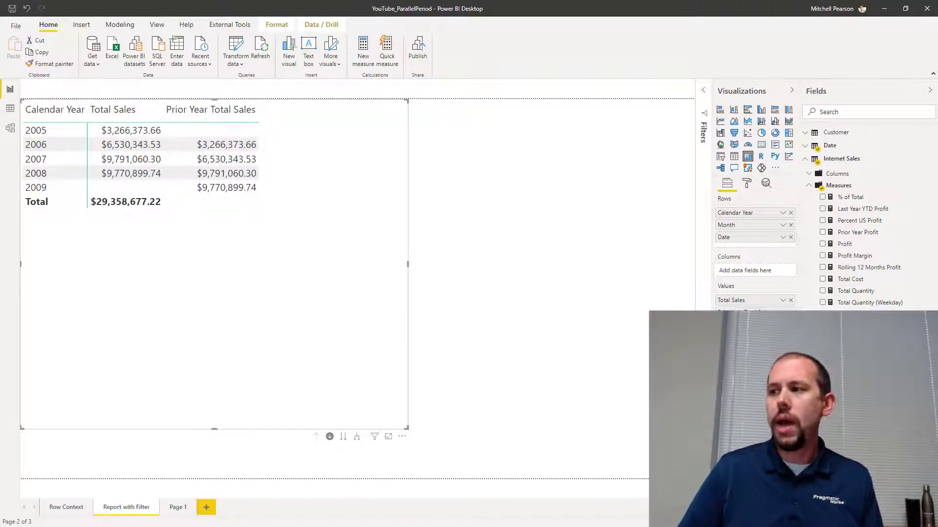
Review the DAX formula behind the Prior Year Total Sales measure, including its [Total Sales] expression
left_click(703, 88)
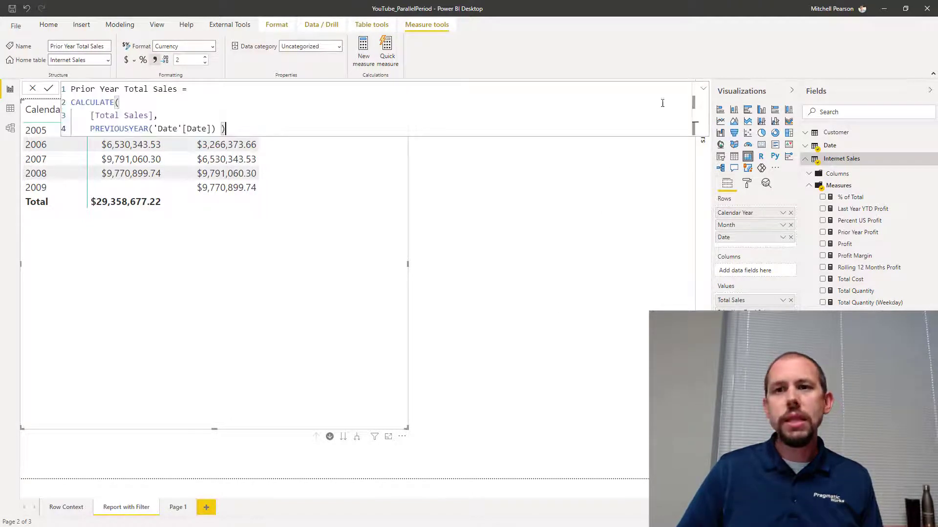
scroll(123, 135, "up", 2)
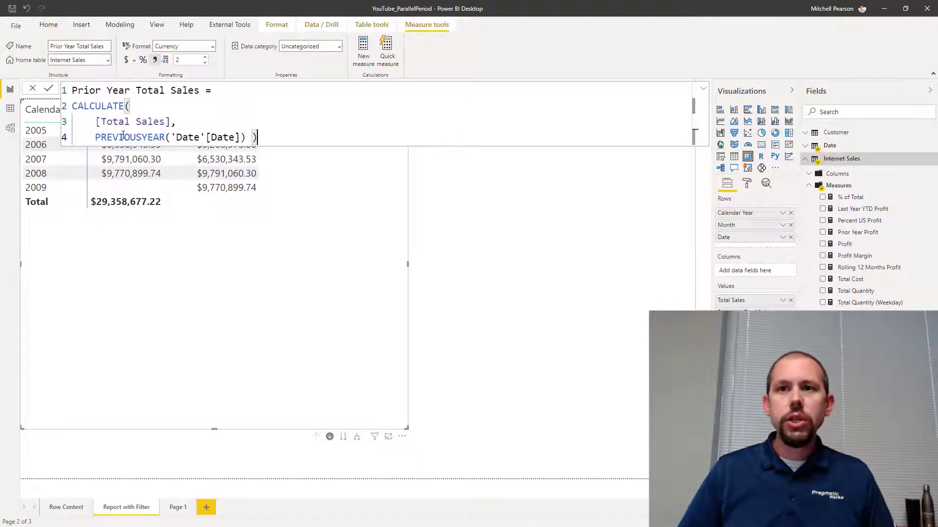
left_click_drag(72, 106, 171, 120)
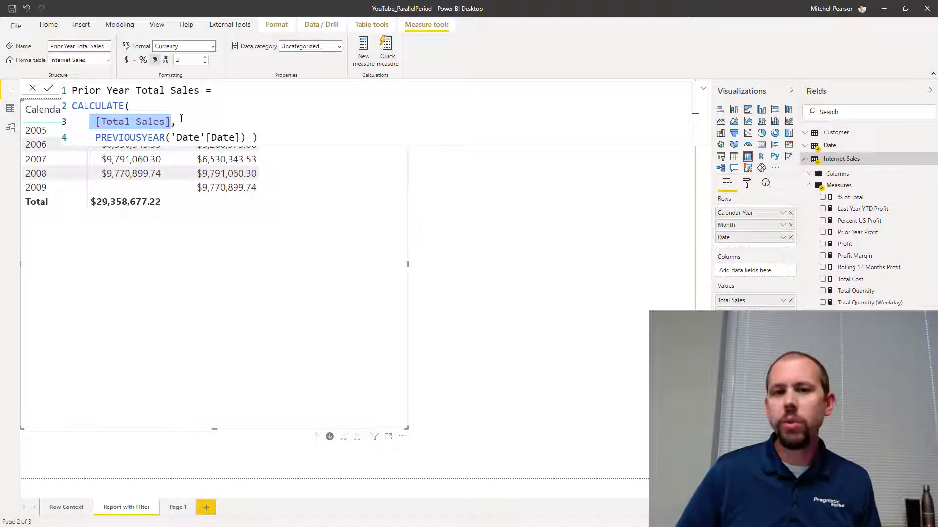
left_click(704, 92)
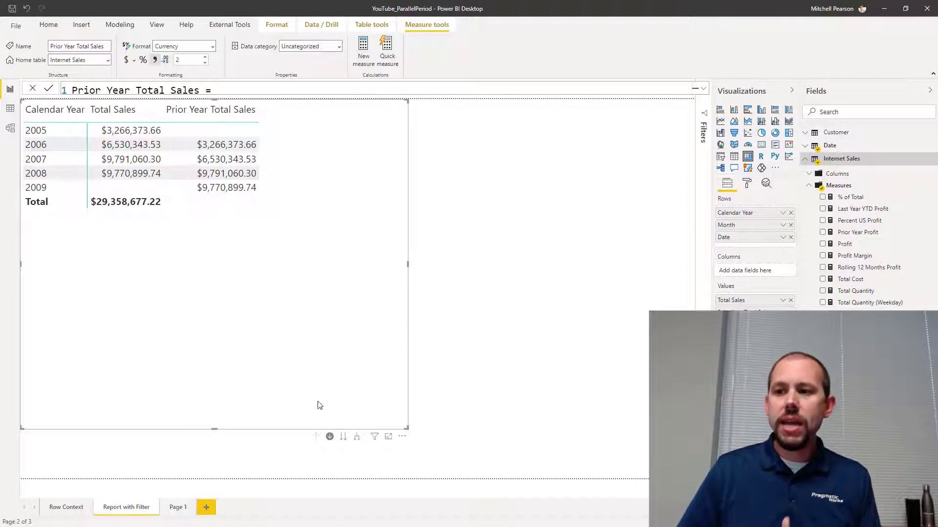
Expand the sales matrix to the month and date levels and examine the Prior Year Total Sales values for May 2006
left_click(356, 437)
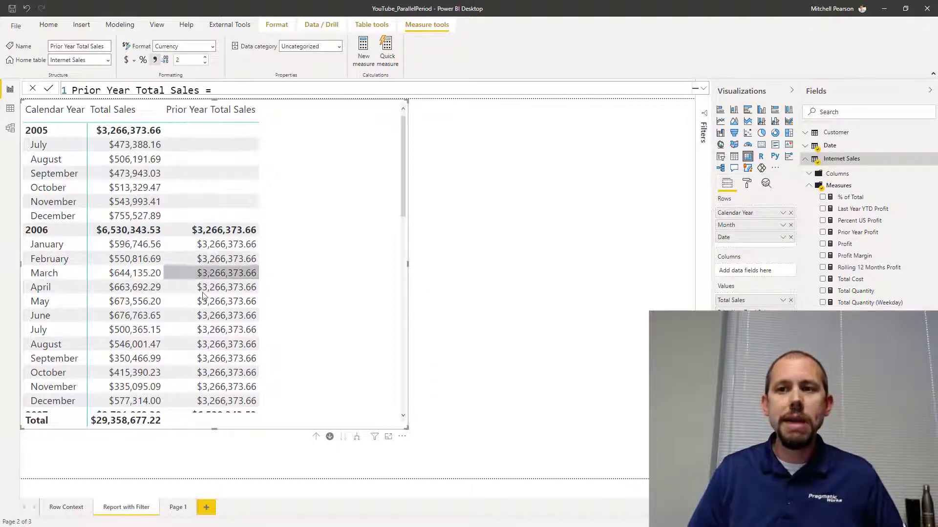
left_click(358, 439)
scroll(229, 283, "down", 1)
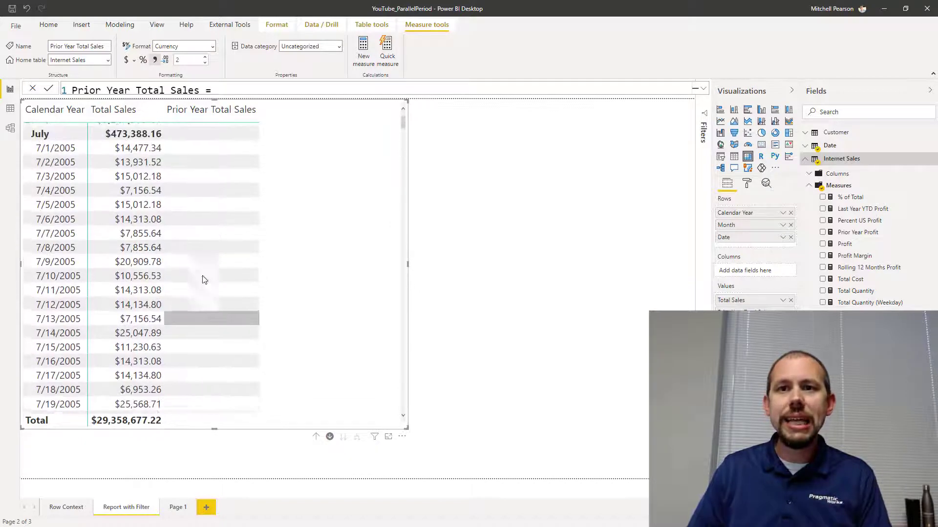
scroll(204, 280, "up", 1)
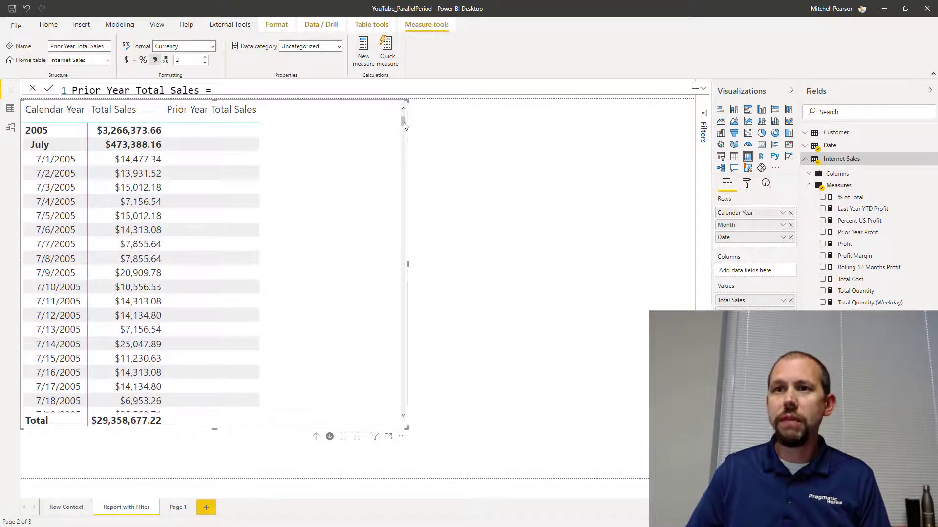
left_click_drag(404, 122, 408, 311)
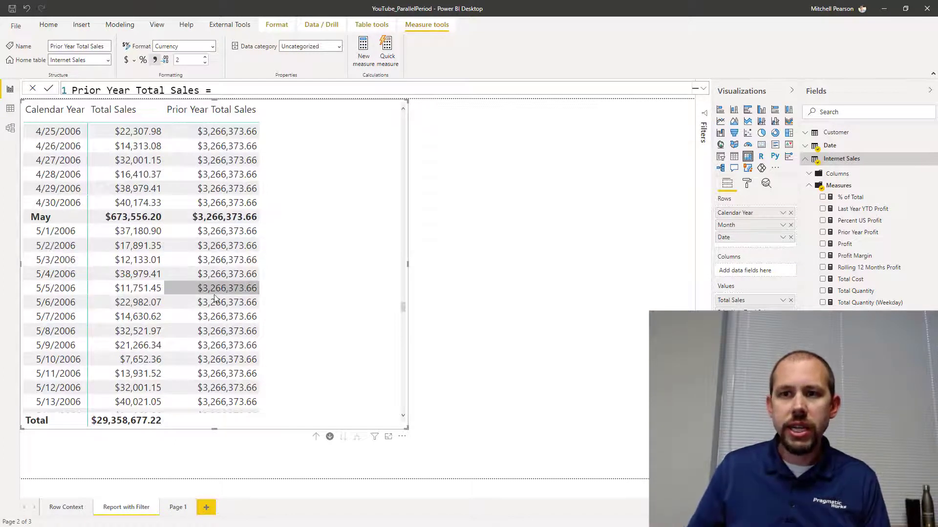
scroll(215, 298, "down", 1)
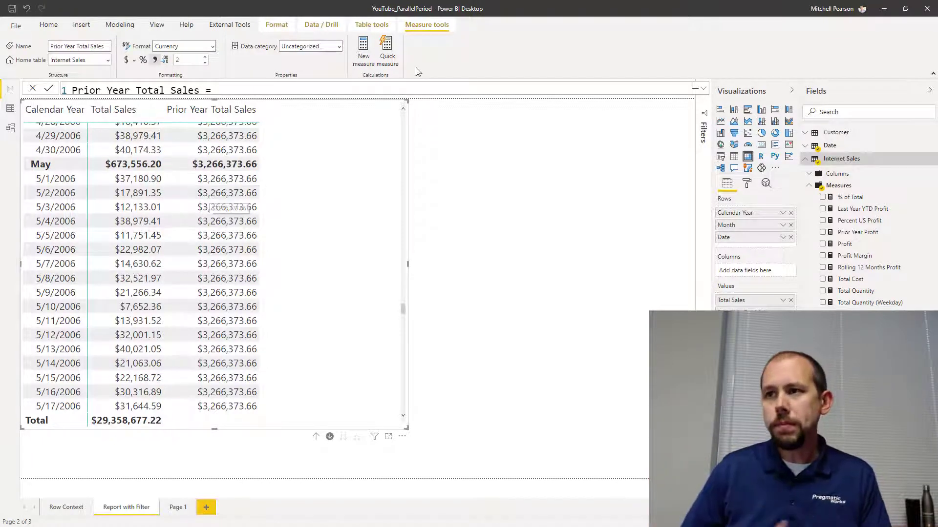
Replace the PREVIOUSYEAR function with PARALLELPERIOD in the Prior Year Total Sales formula
left_click(703, 88)
left_click_drag(96, 138, 169, 140)
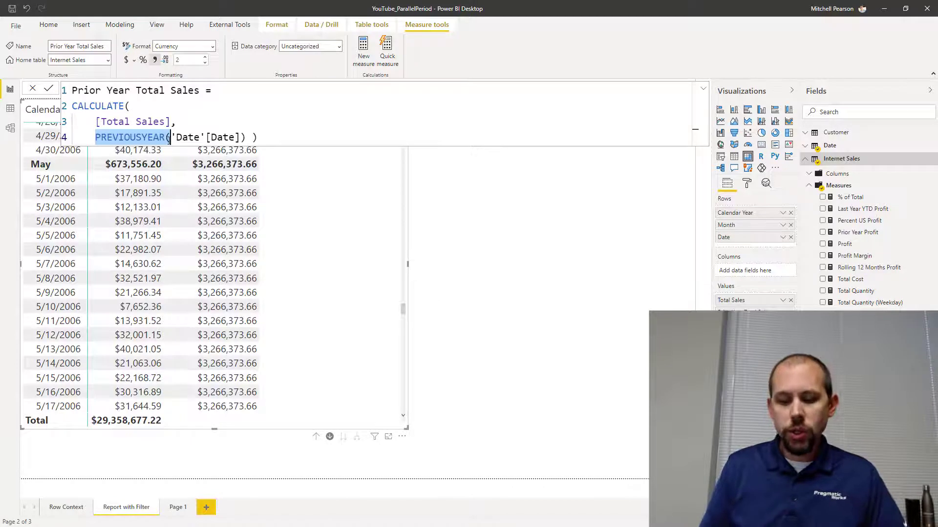
key("BackSpace")
type("PAR")
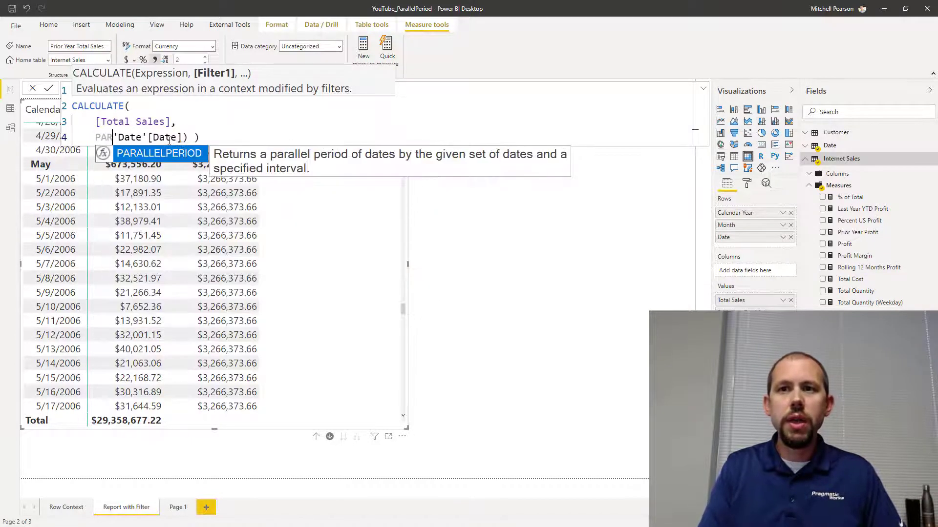
key("Tab")
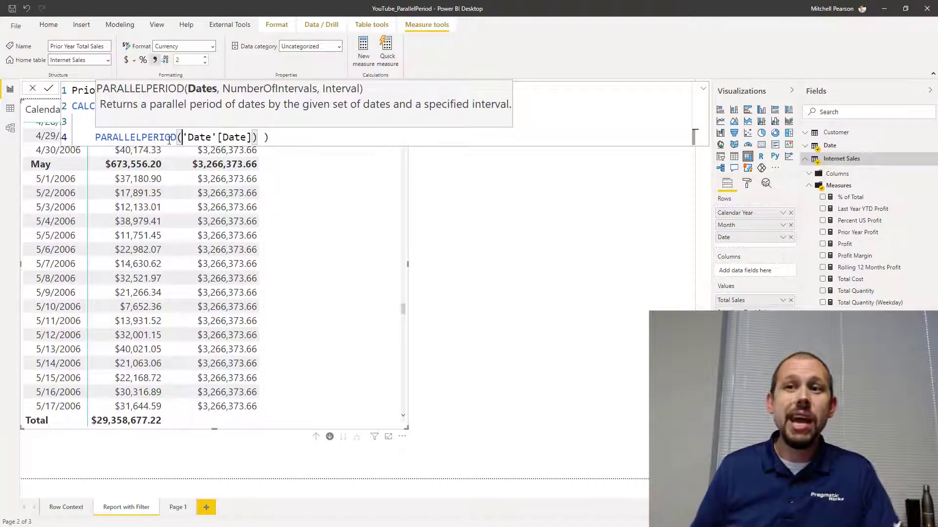
Split the PARALLELPERIOD arguments onto separate lines after 'Date'[Date], adding -1 as the number of intervals and YEAR as the interval
key("shift+Return")
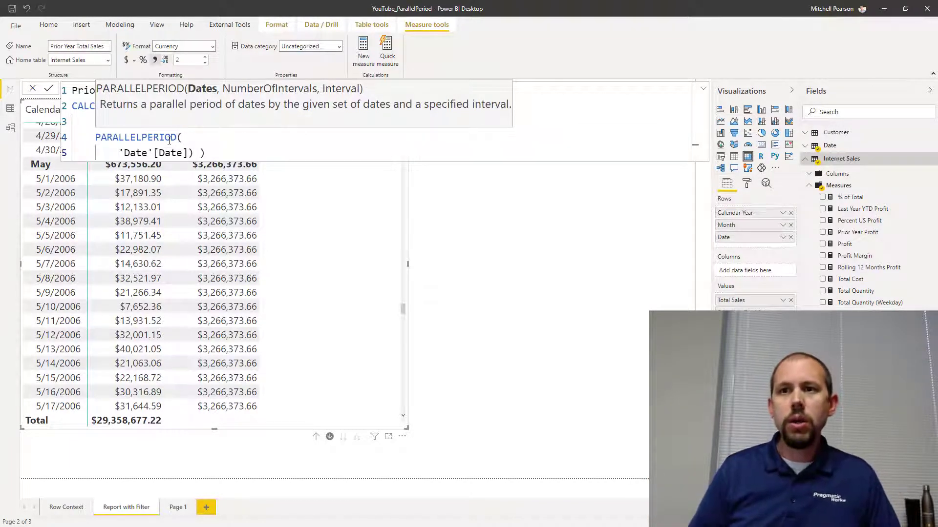
left_click(191, 153)
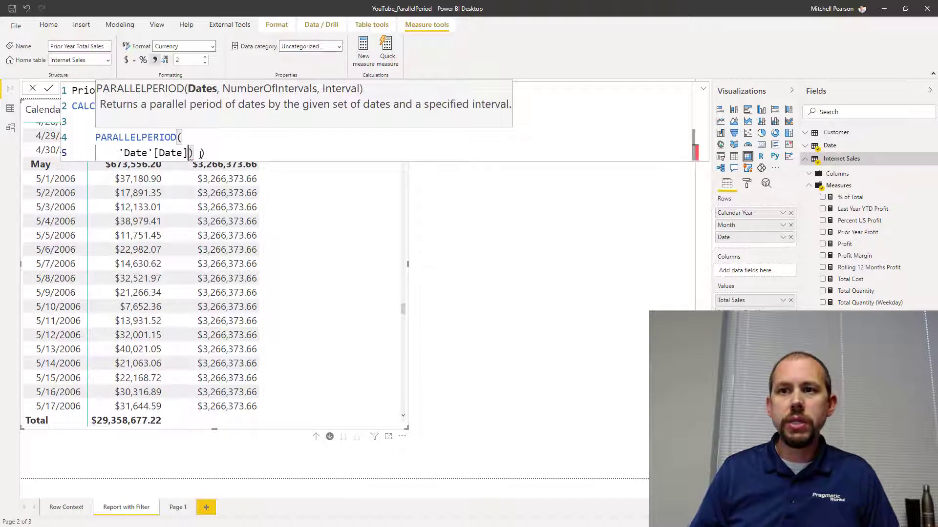
type(",")
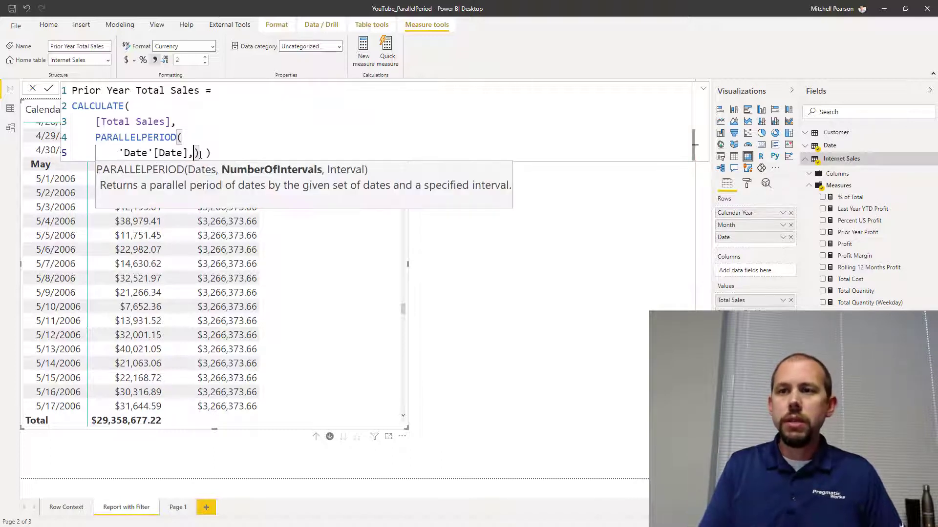
key("shift+Return")
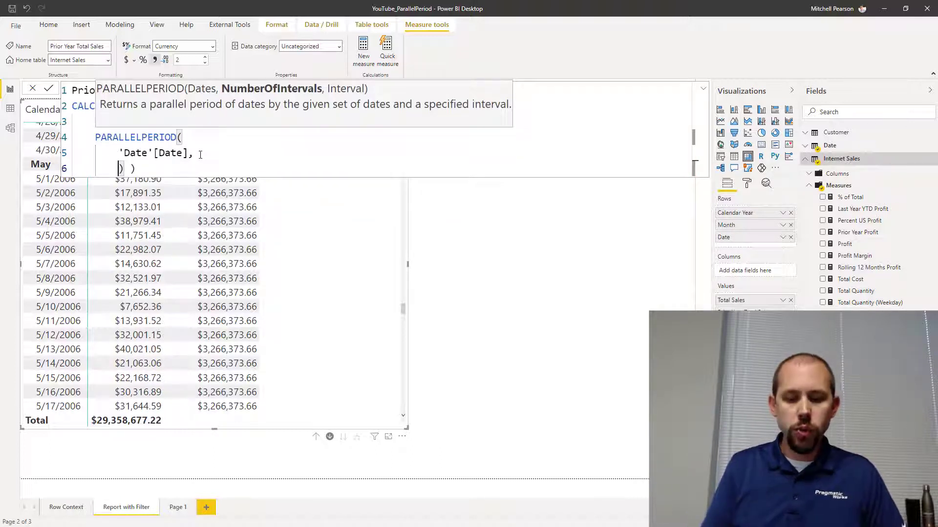
type("-1,")
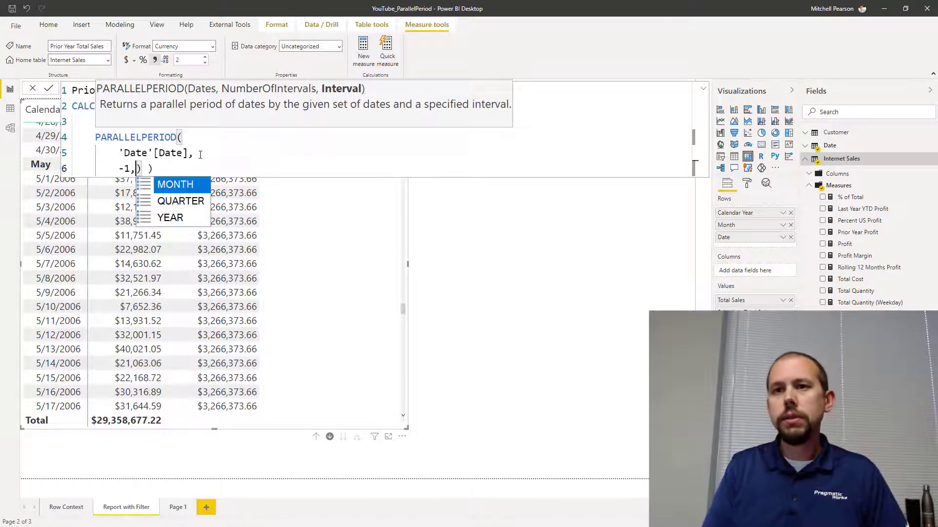
key("shift+Return")
type("YEAR")
key("Escape")
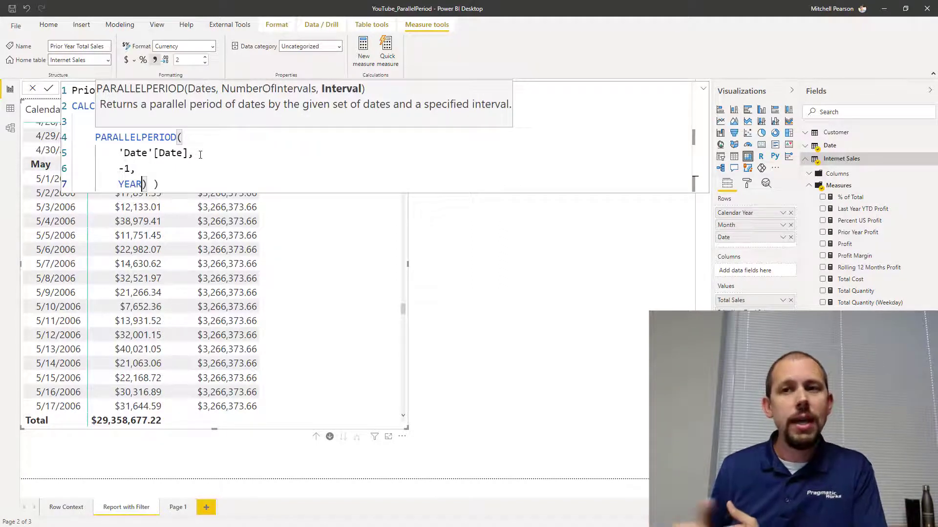
left_click(210, 169)
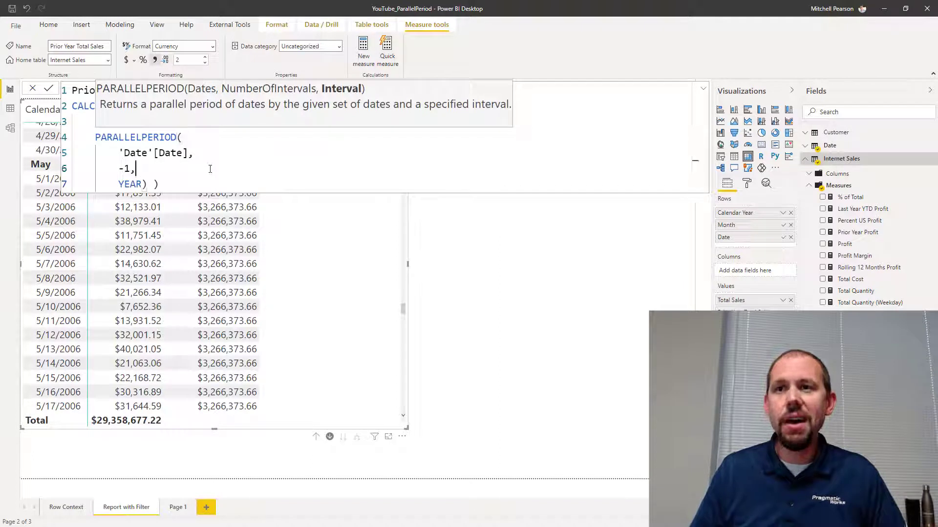
key("Tab")
key("Tab")
key("Tab")
key("Tab")
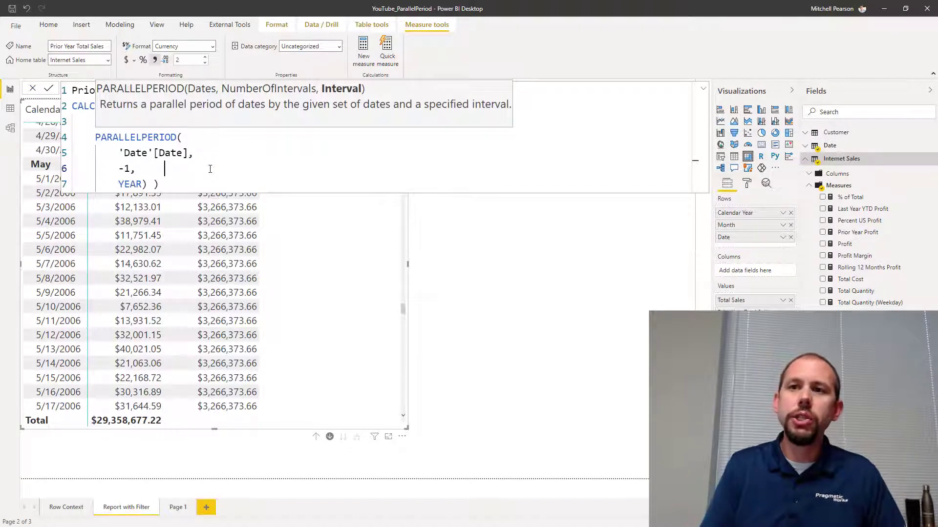
type("//")
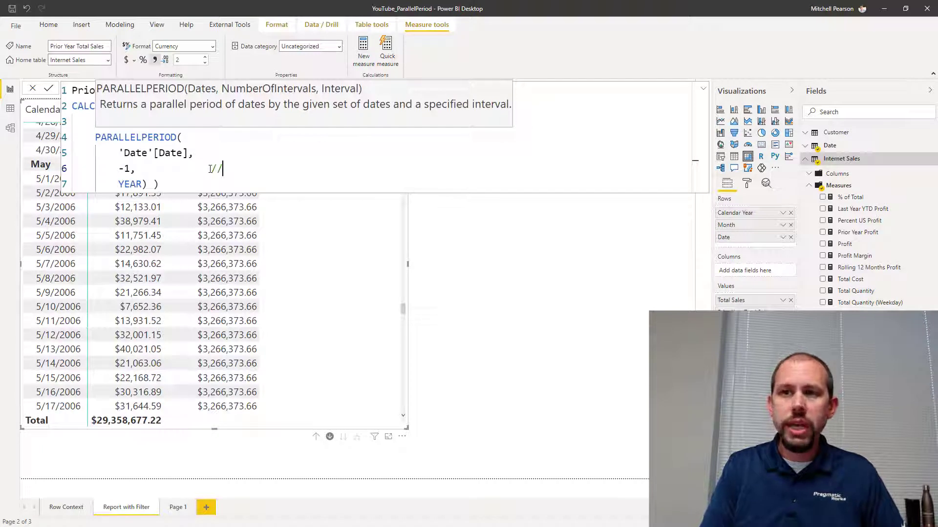
type(" 0")
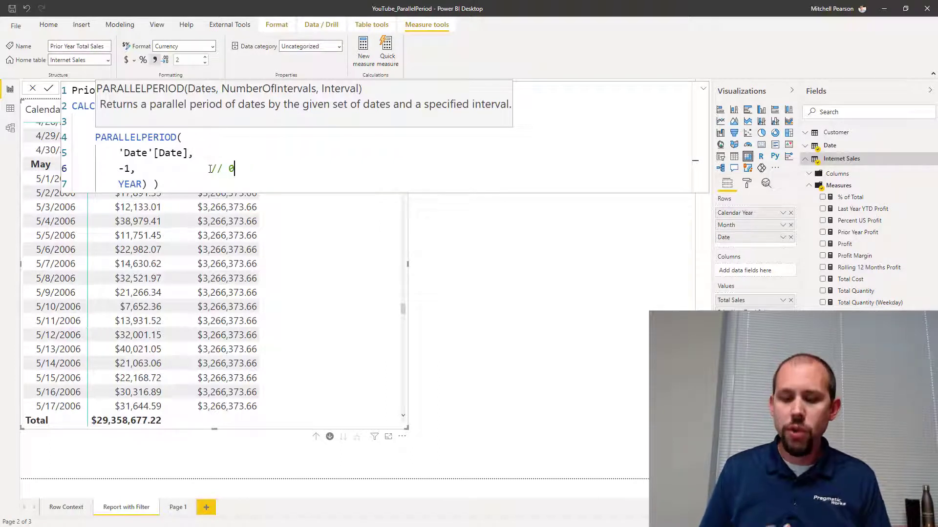
key("BackSpace")
key("BackSpace")
key("BackSpace")
key("BackSpace")
Commit the year-based Prior Year Total Sales formula, and change its PARALLELPERIOD interval to MONTH and commit it again
left_click(210, 169)
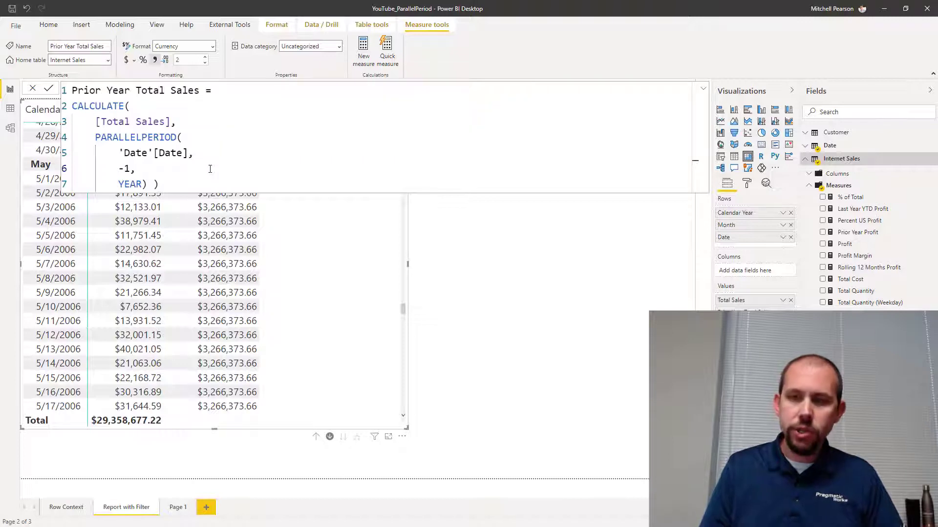
key("Return")
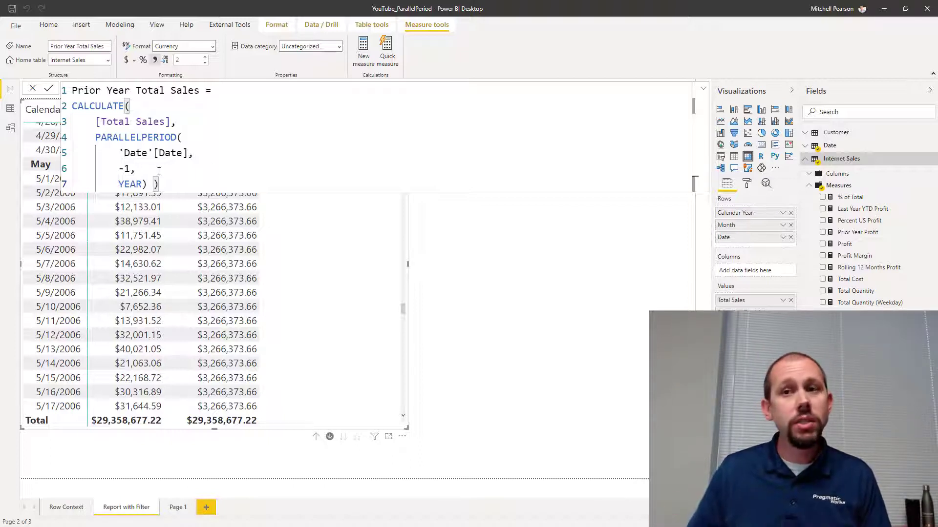
double_click(131, 184)
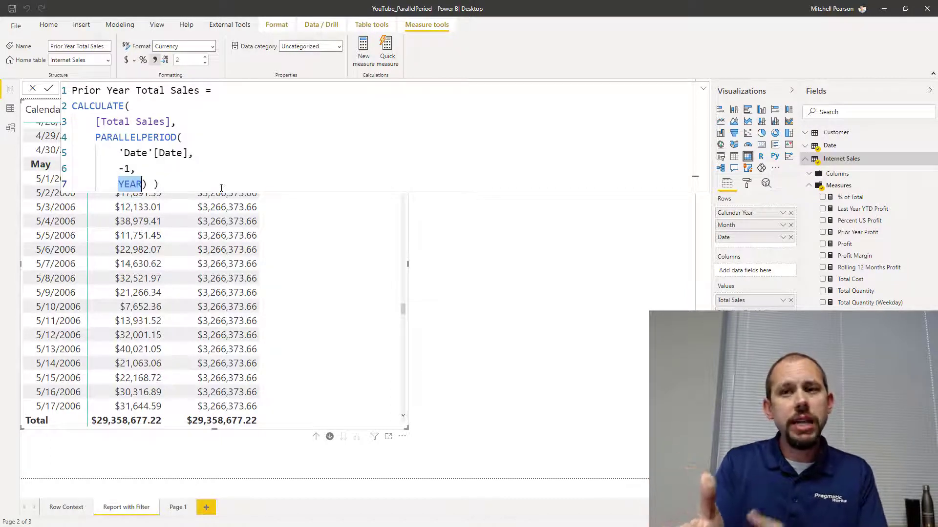
type("MONTH")
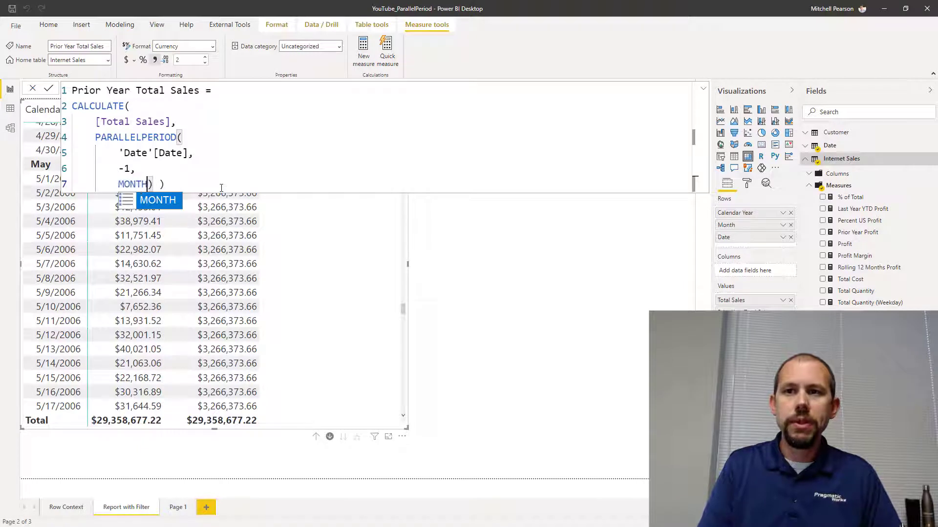
key("Escape")
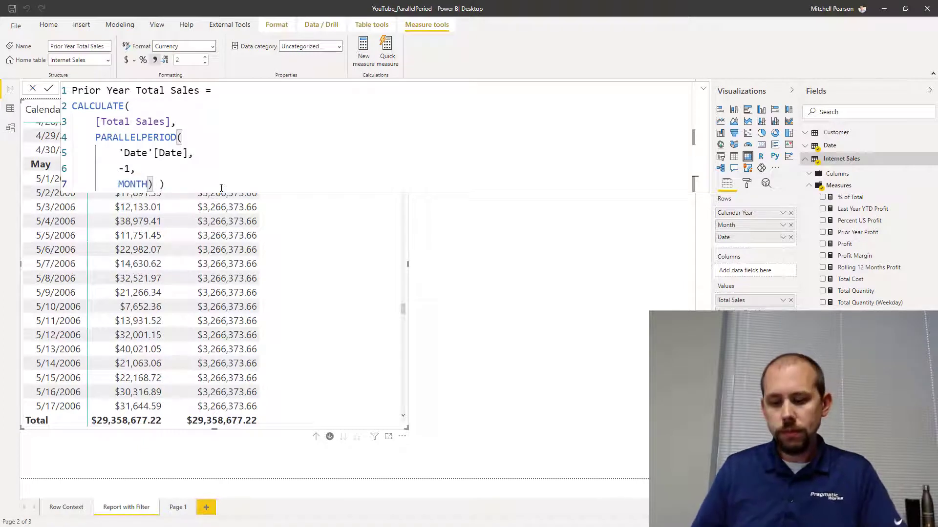
key("Return")
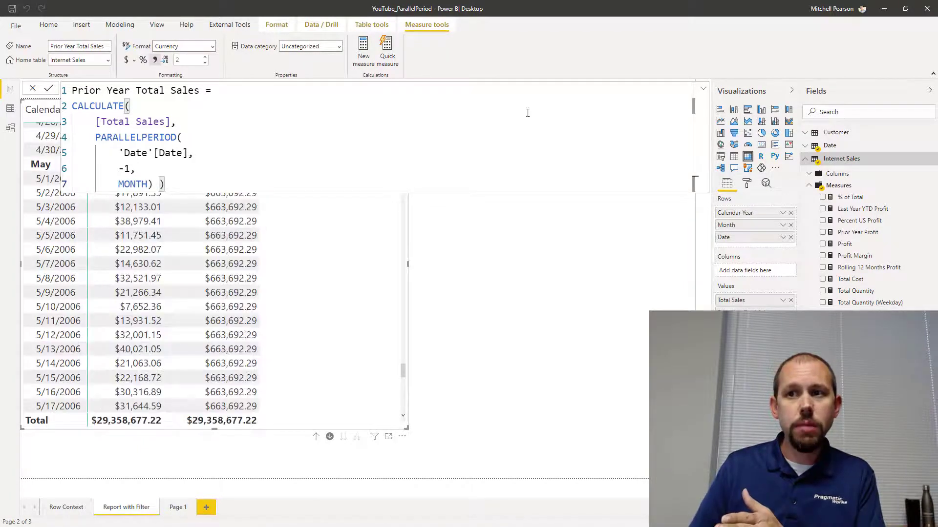
Drill the sales matrix up from dates to the month level and drill down into May 2006
left_click(704, 91)
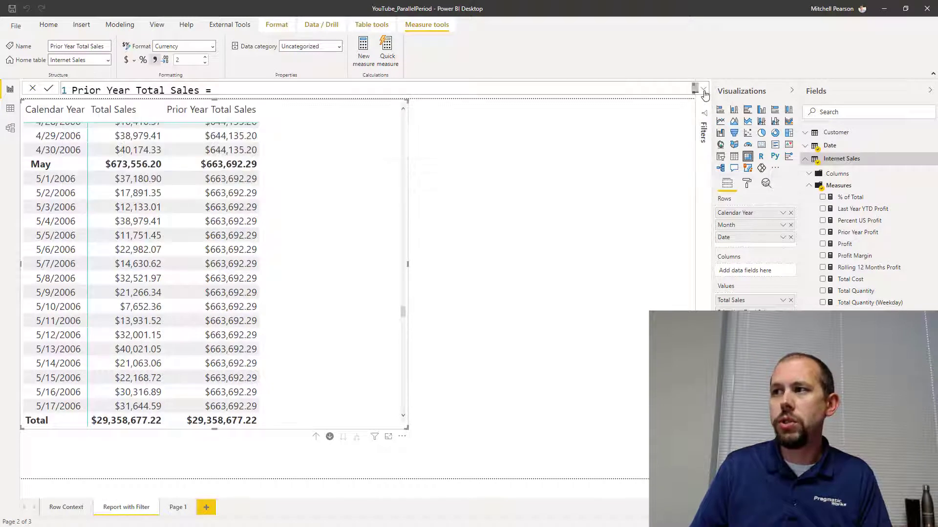
scroll(196, 272, "up", 2)
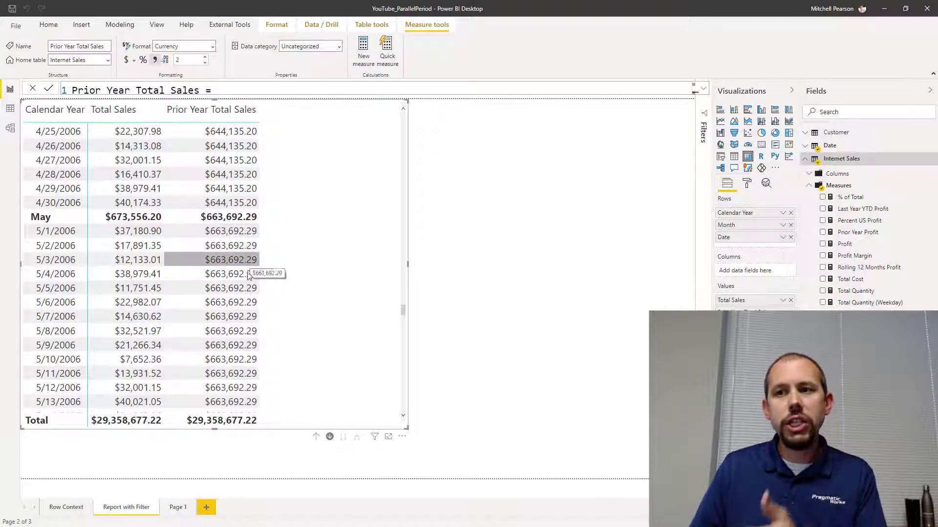
scroll(247, 353, "up", 9)
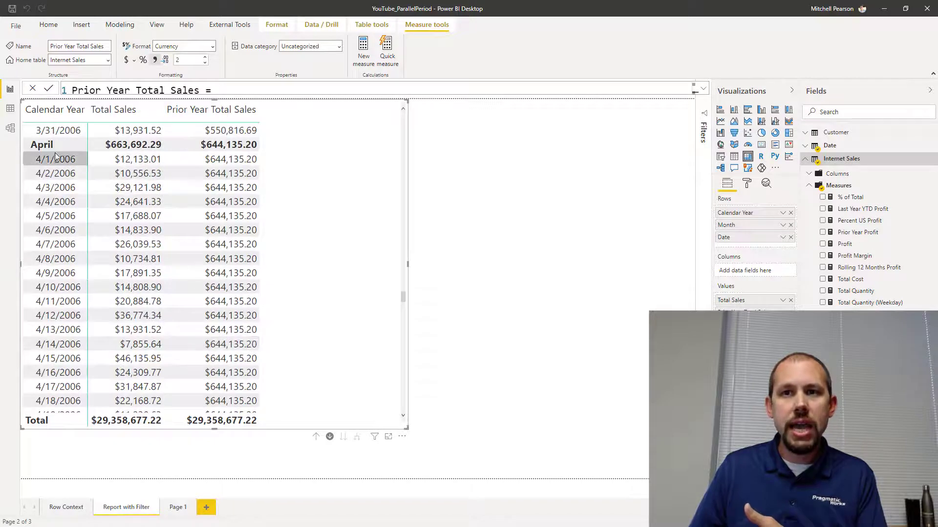
scroll(254, 352, "down", 5)
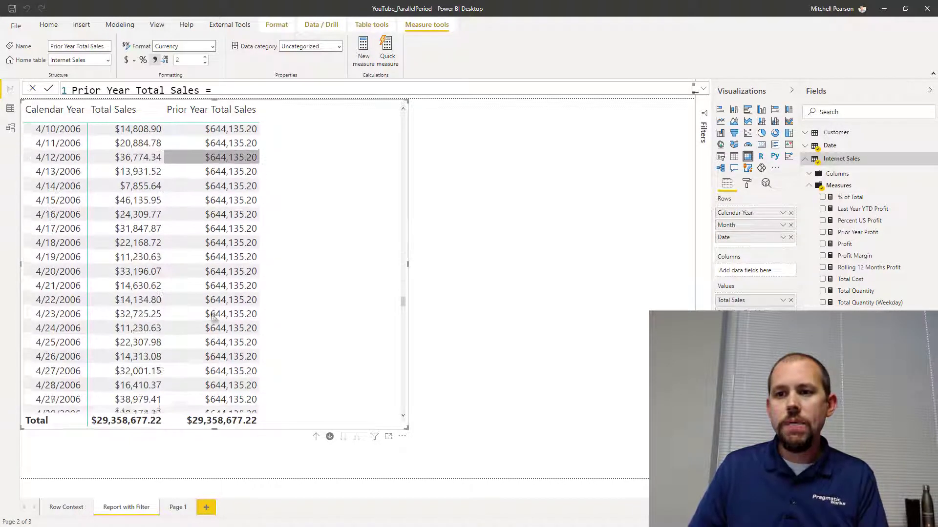
left_click(316, 436)
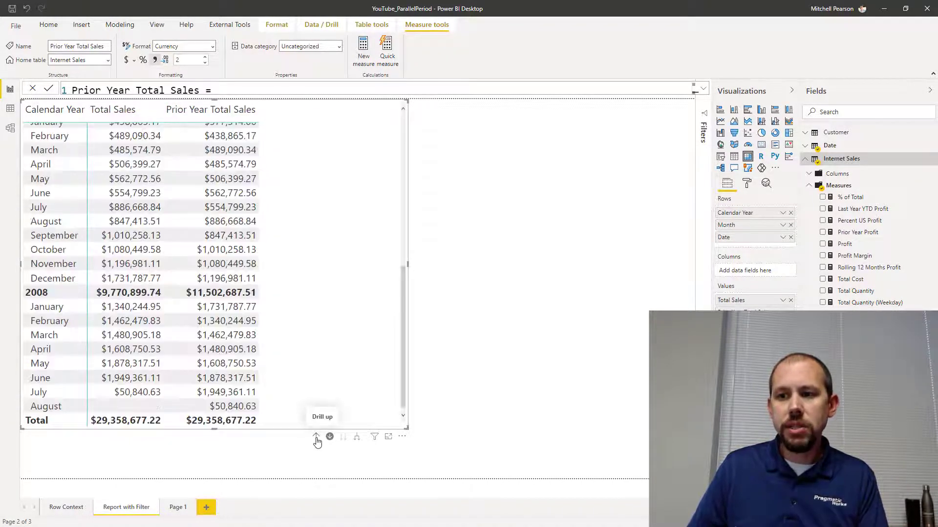
scroll(205, 328, "up", 10)
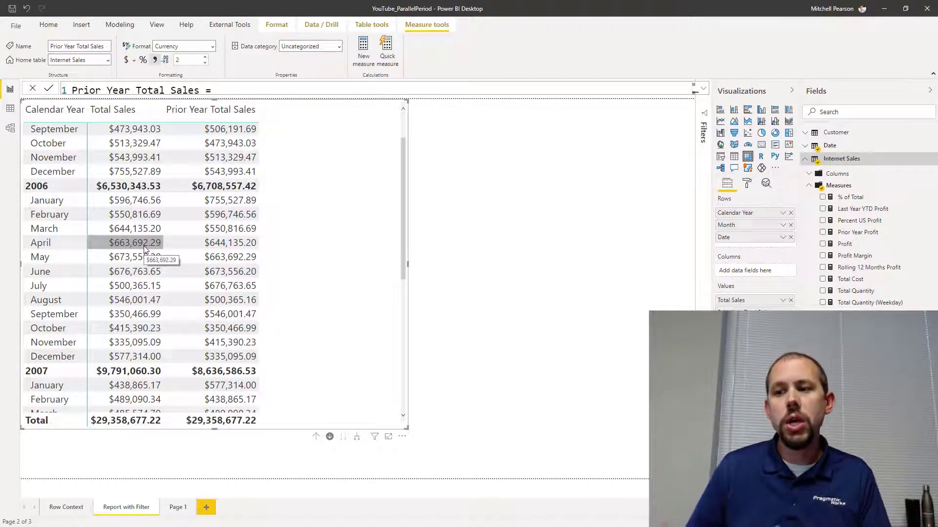
left_click(51, 260)
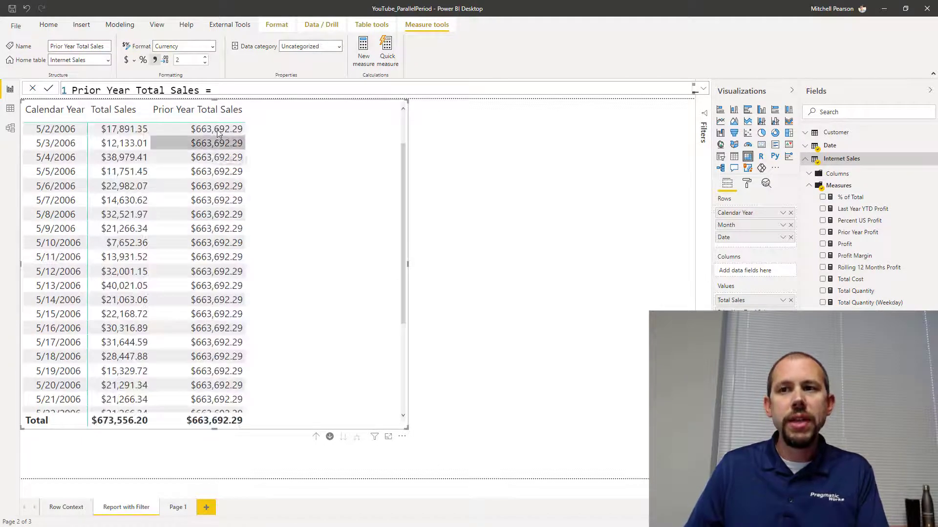
Change the PARALLELPERIOD arguments in the Prior Year Total Sales formula to 0 intervals and YEAR
scroll(218, 166, "up", 3)
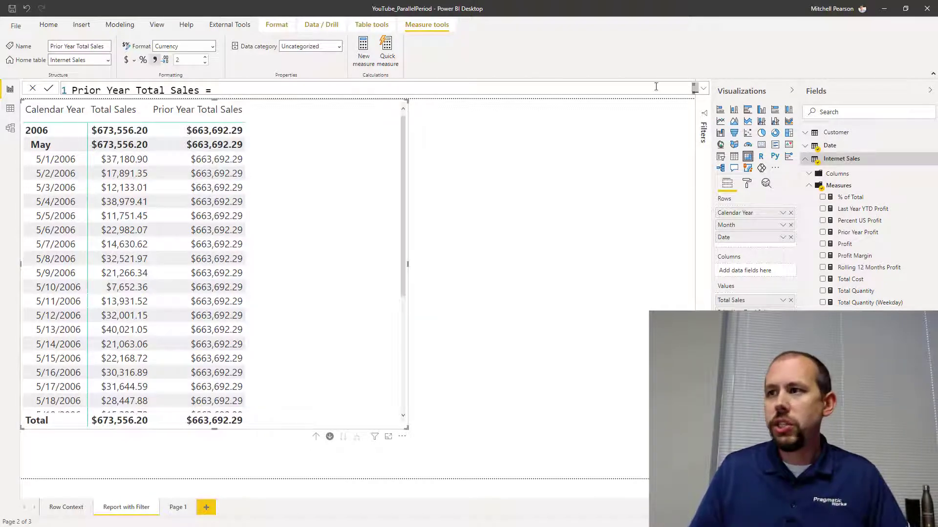
left_click(703, 89)
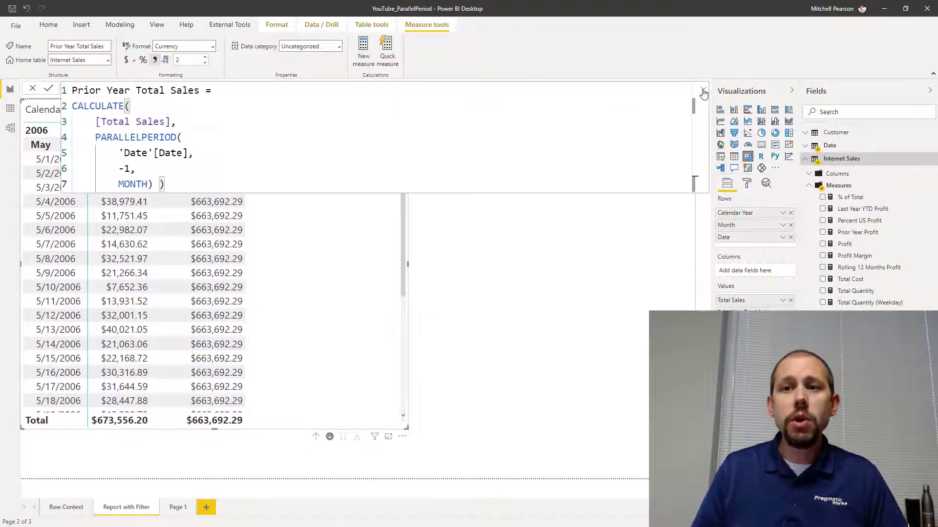
left_click_drag(118, 168, 130, 168)
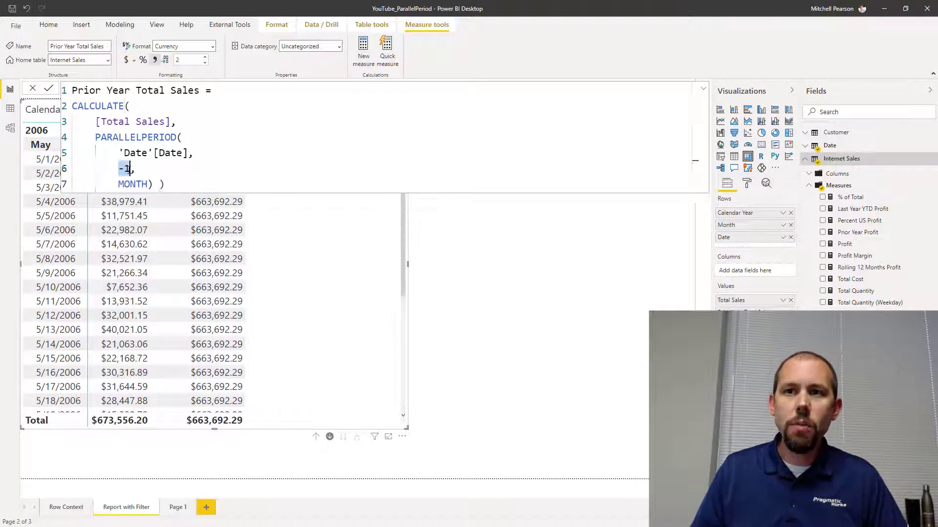
type("0,")
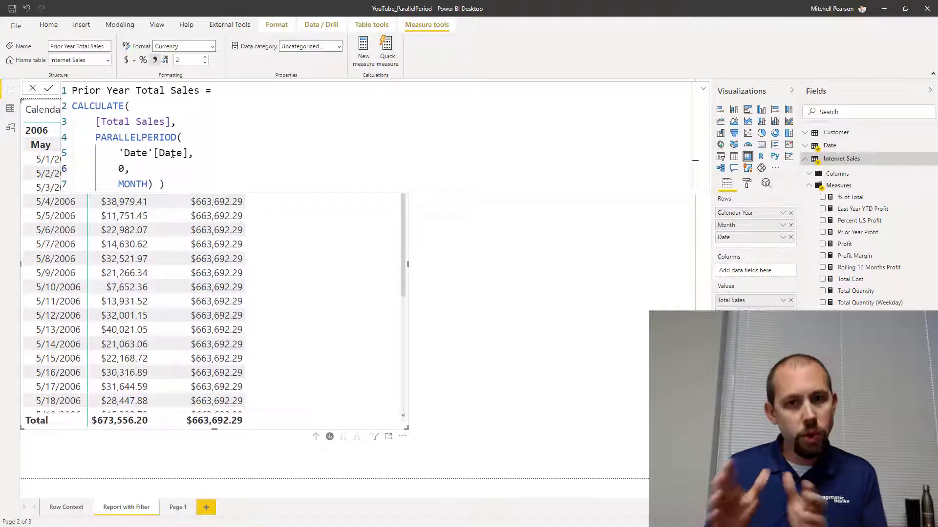
double_click(132, 184)
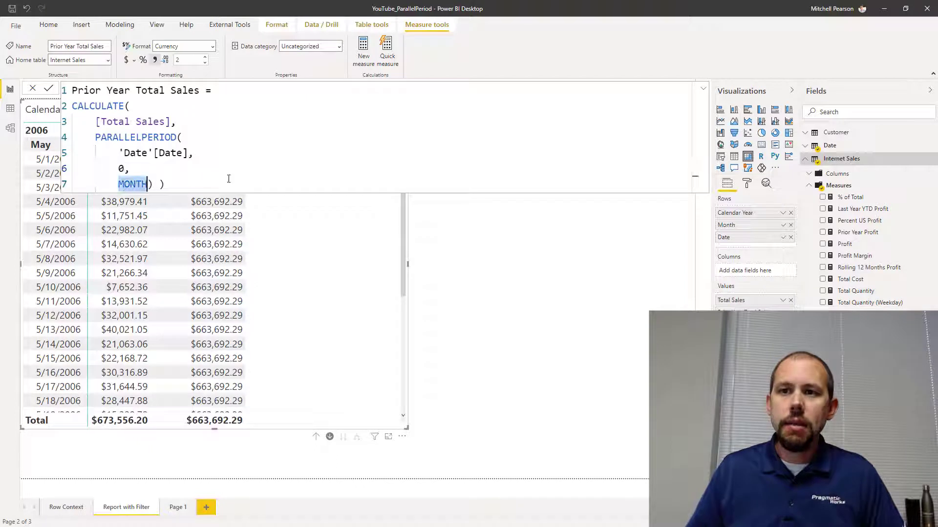
type("YEAR")
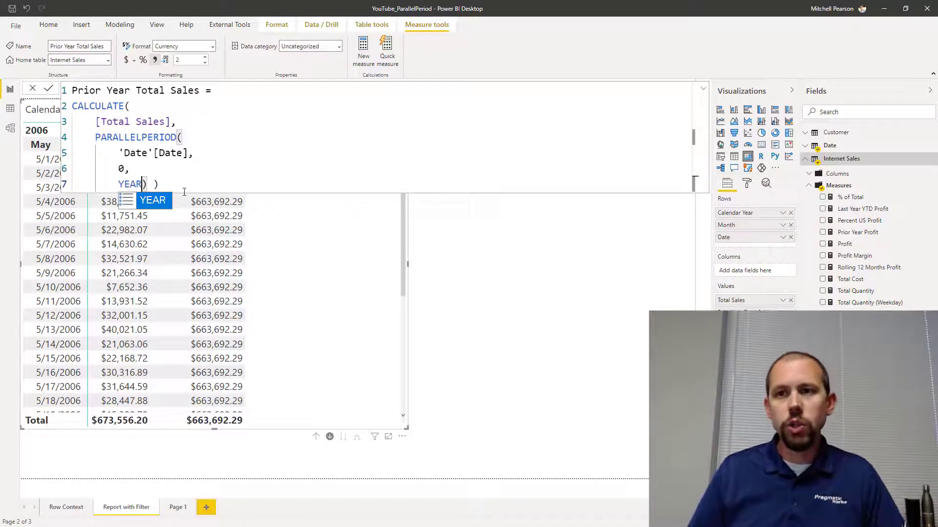
Rename the measure in its formula to Current Year Total Sales and commit it
left_click(107, 106)
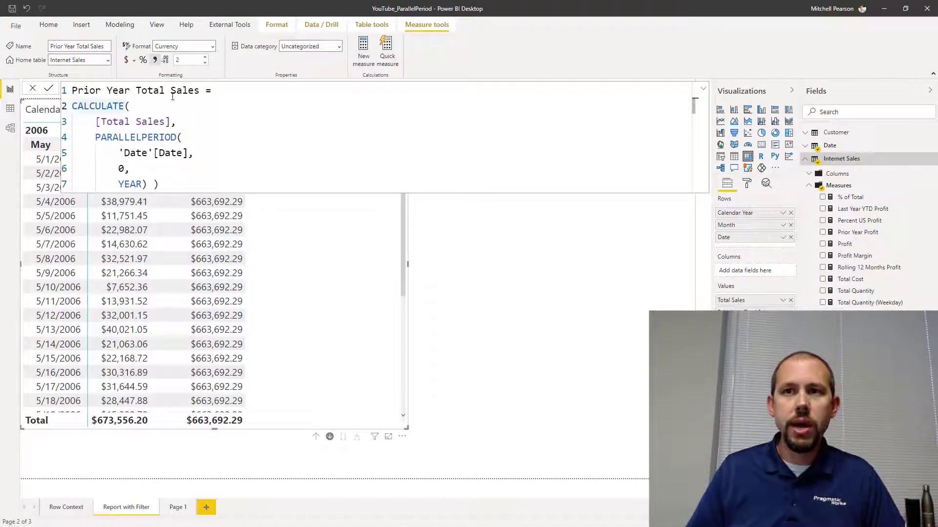
left_click_drag(106, 91, 71, 95)
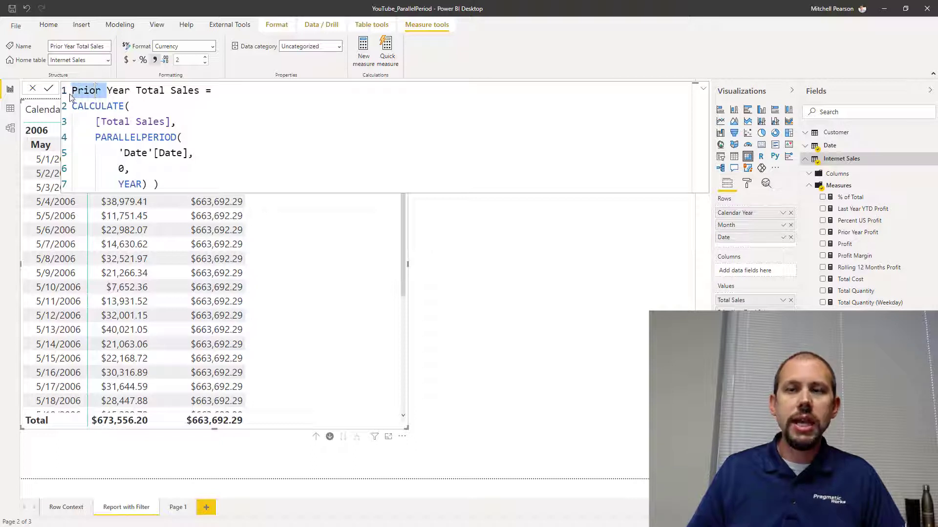
key("BackSpace")
type("Cur")
key("BackSpace")
key("BackSpace")
key("BackSpace")
type("Cu")
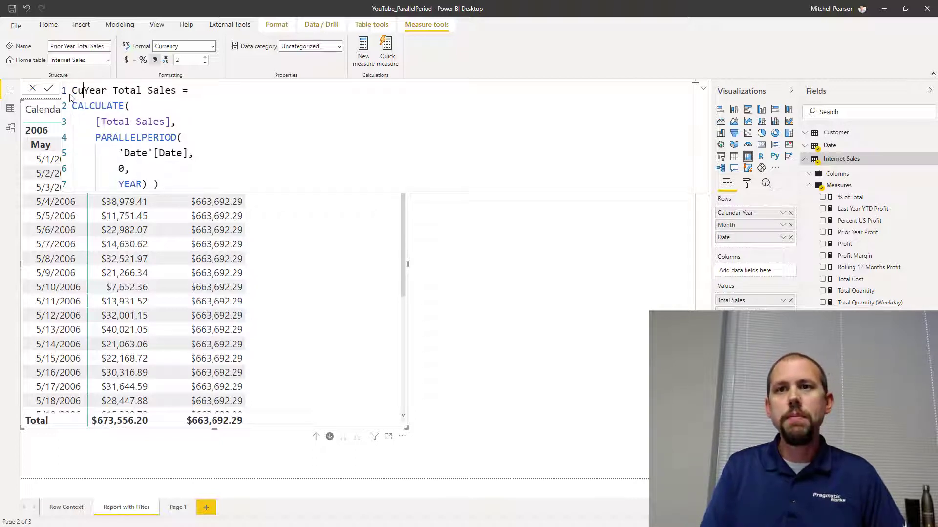
type("rrent")
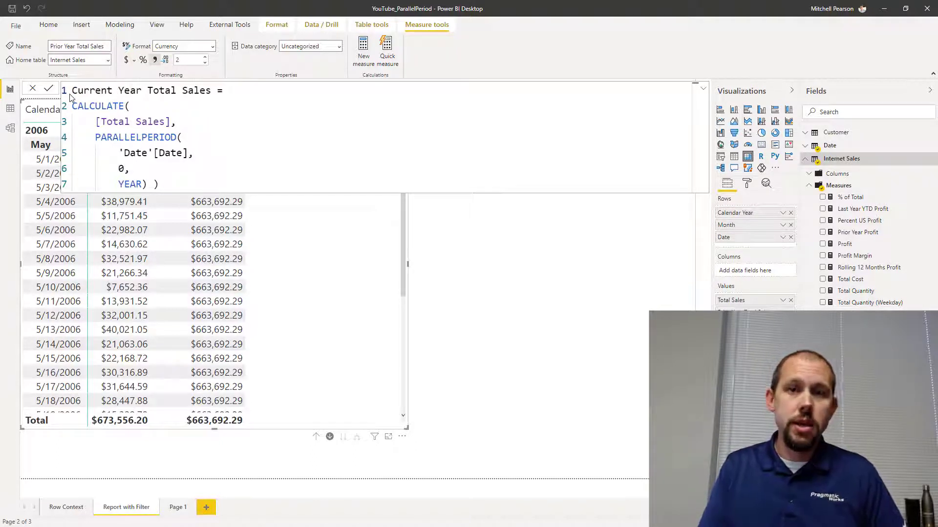
key("Return")
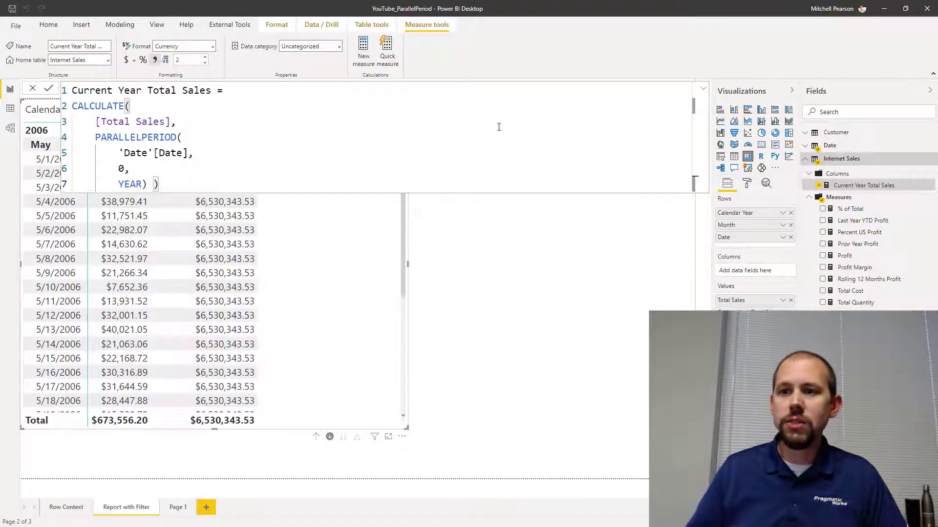
Collapse the formula, drill the sales matrix up to the year level and drill down into 2006
left_click(703, 88)
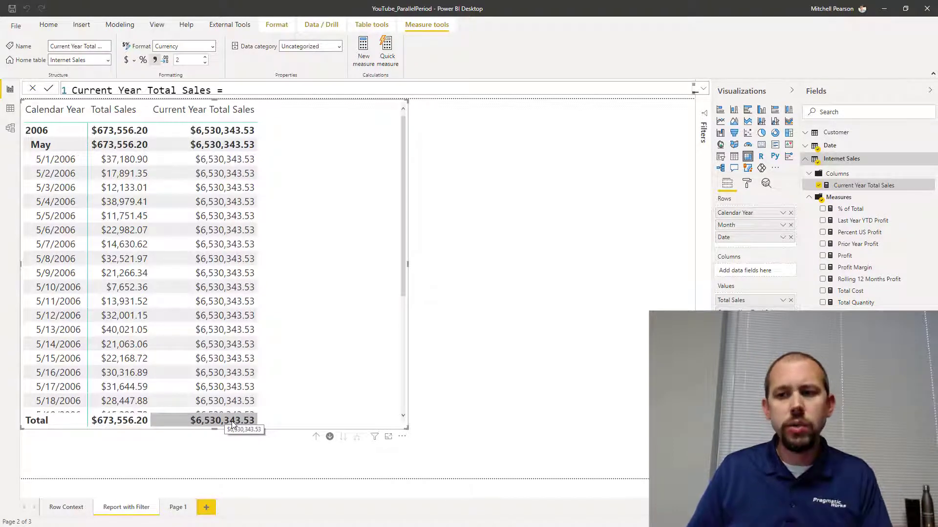
left_click(316, 437)
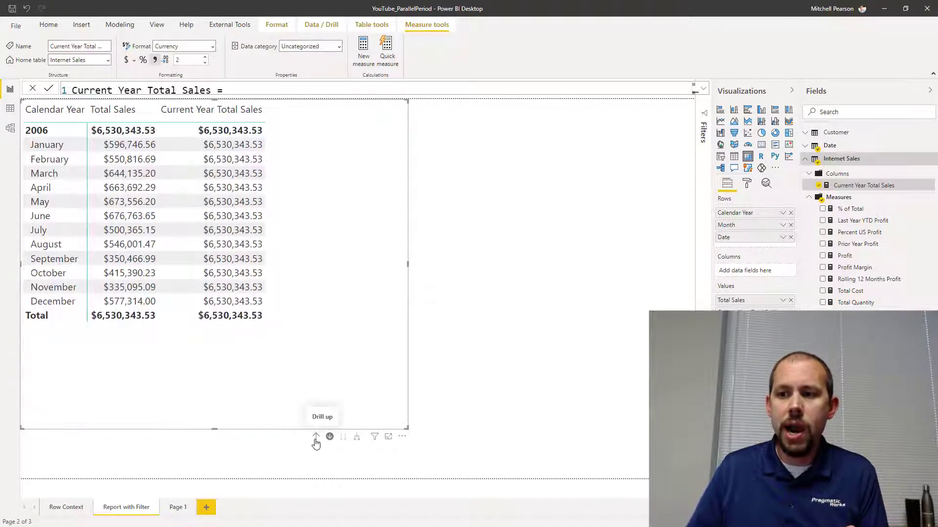
left_click(316, 437)
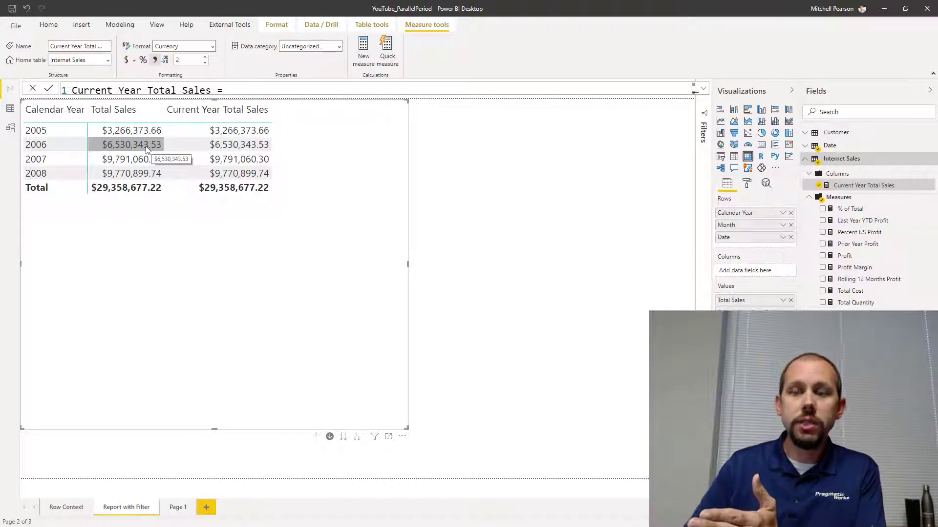
left_click(46, 144)
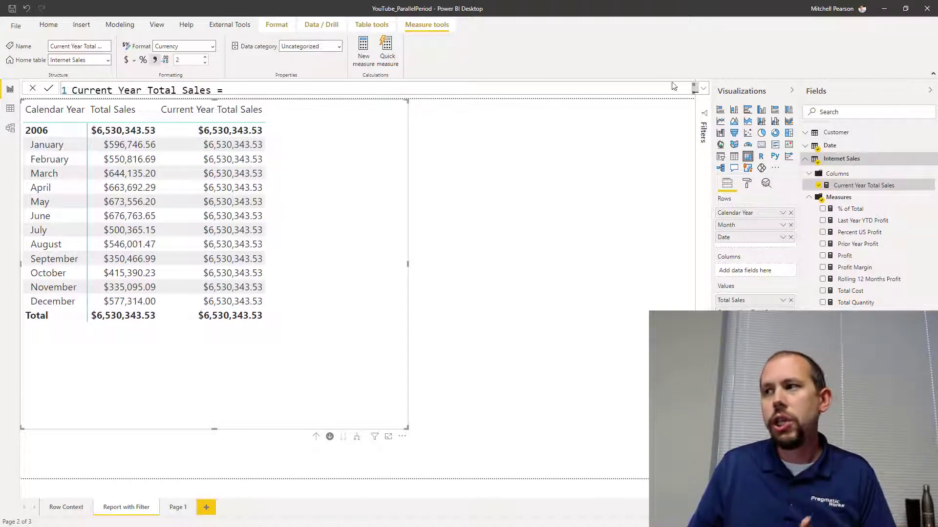
Replace the whole PARALLELPERIOD expression in the Current Year Total Sales formula with the PREVIOUSYEAR function
left_click(702, 89)
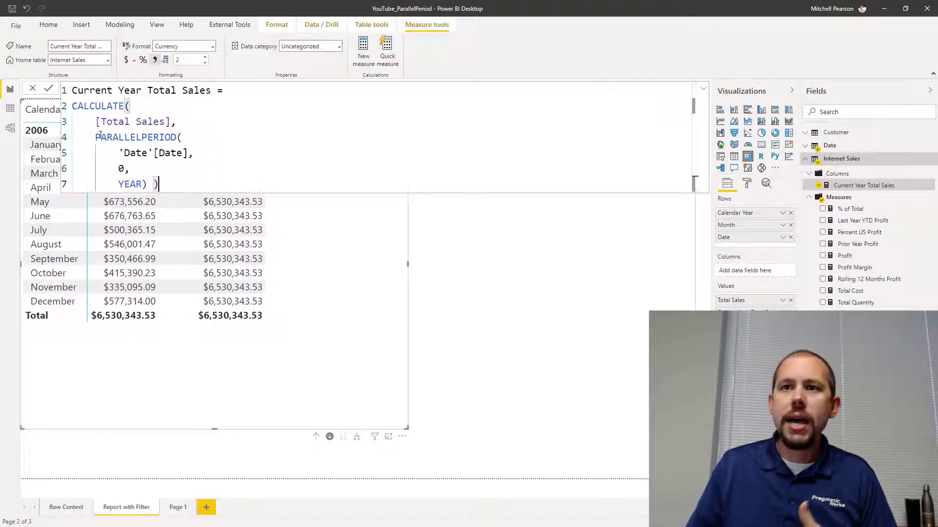
left_click_drag(96, 137, 148, 184)
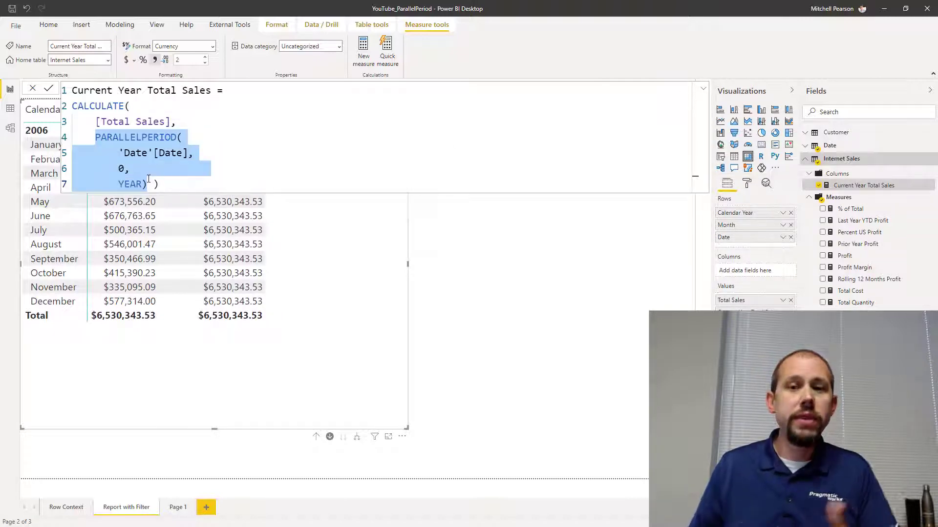
key("BackSpace")
type("previou")
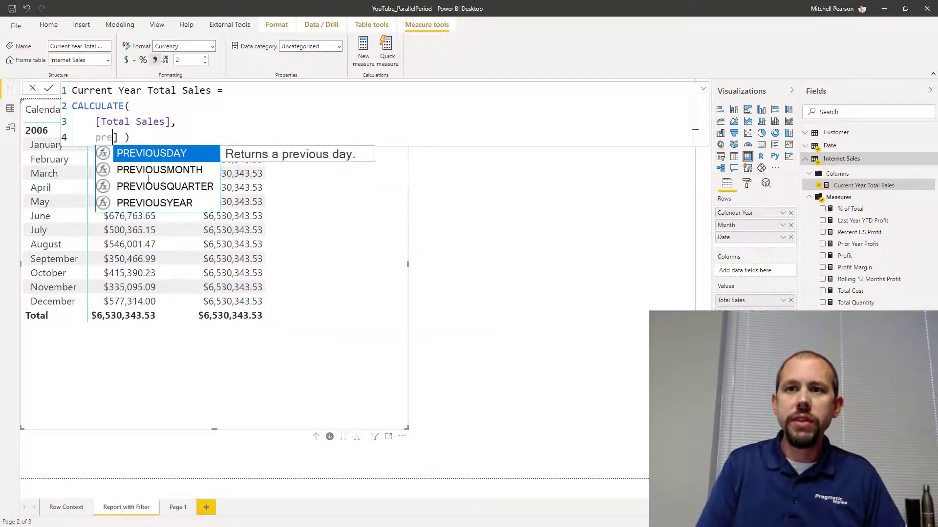
key("Down")
key("Down")
key("Down")
key("Tab")
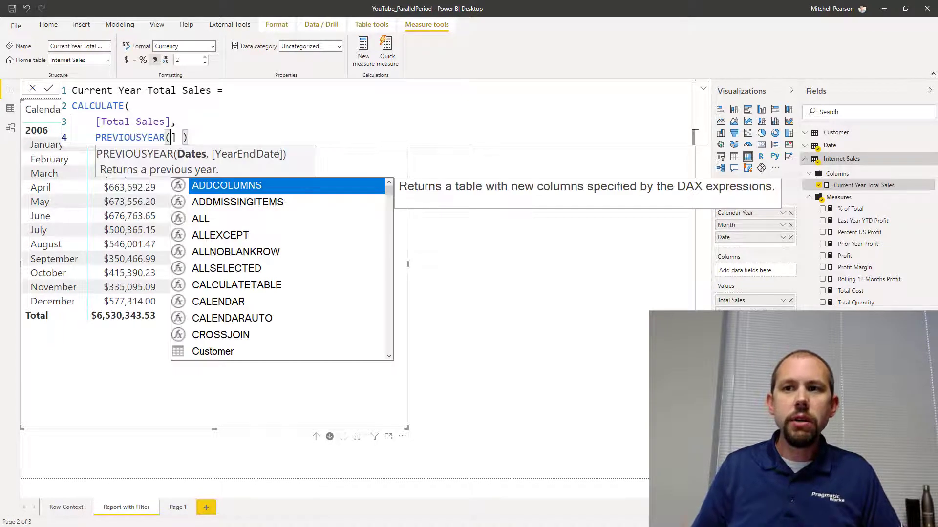
Supply 'Date'[Date] as the PREVIOUSYEAR argument and close the function's parenthesis
type("'")
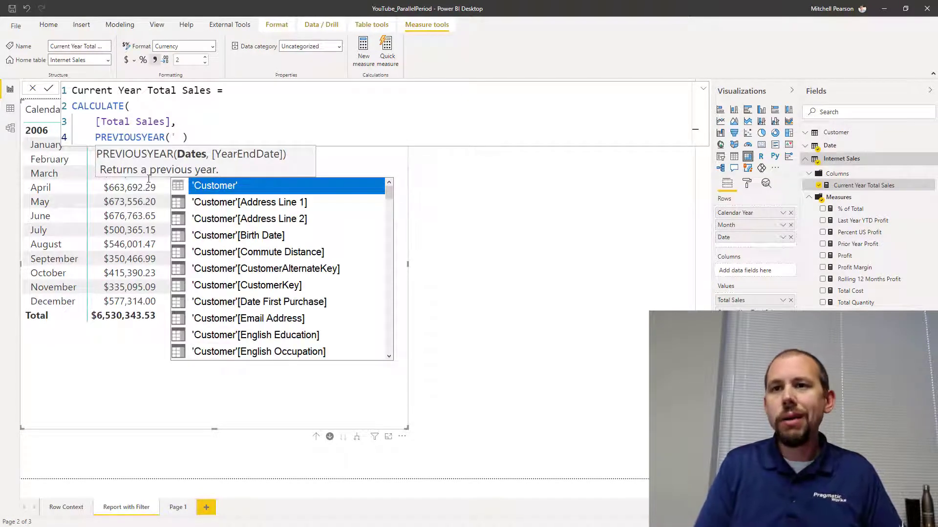
type("da")
key("Tab")
type("[")
key("Tab")
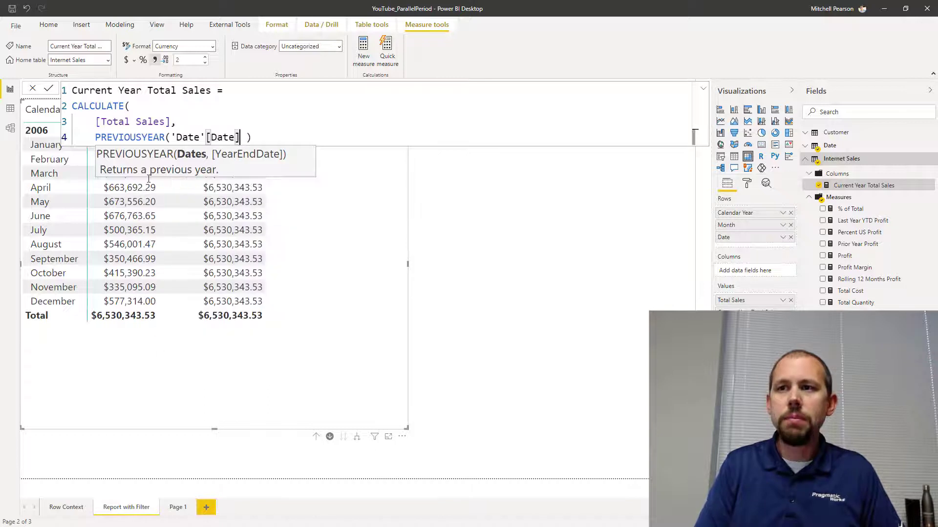
type(")")
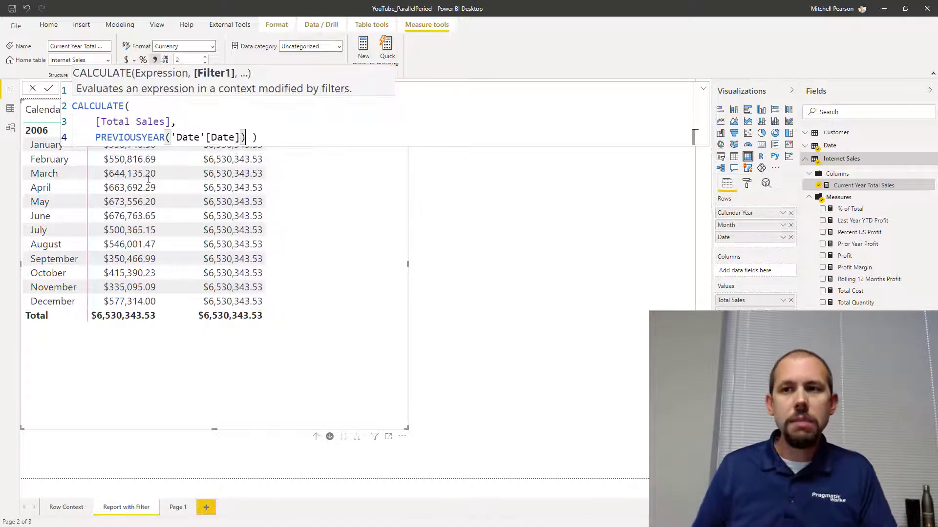
Add the comment //PARALLELPERIOD after the closing parenthesis on the PREVIOUSYEAR line
left_click(272, 136)
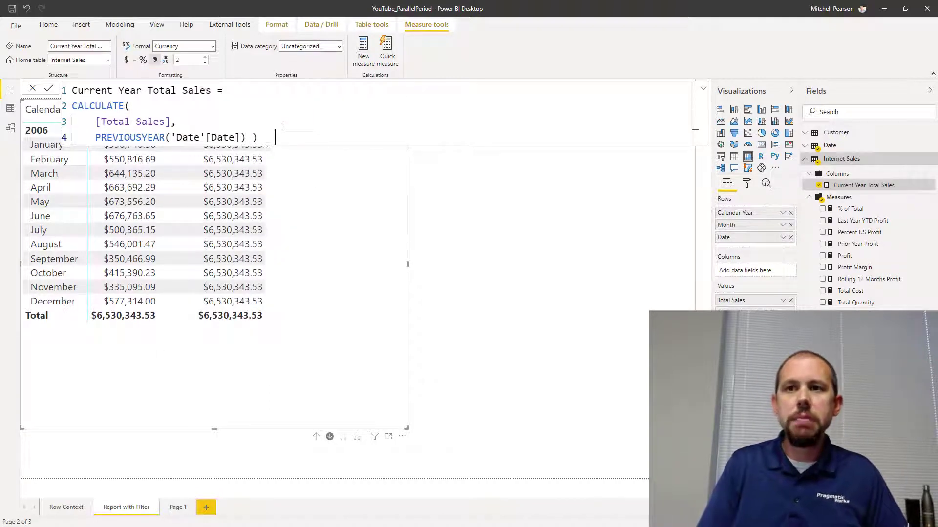
type("//para")
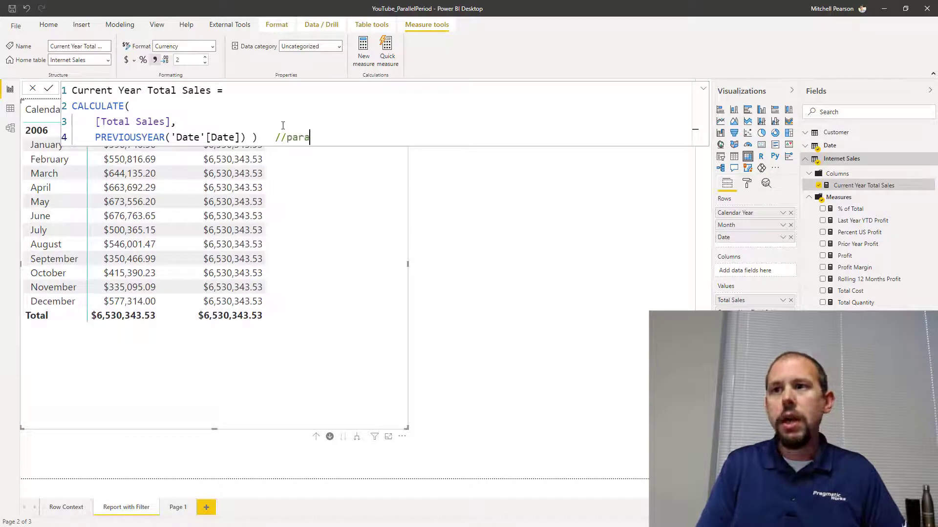
key("BackSpace")
key("BackSpace")
key("BackSpace")
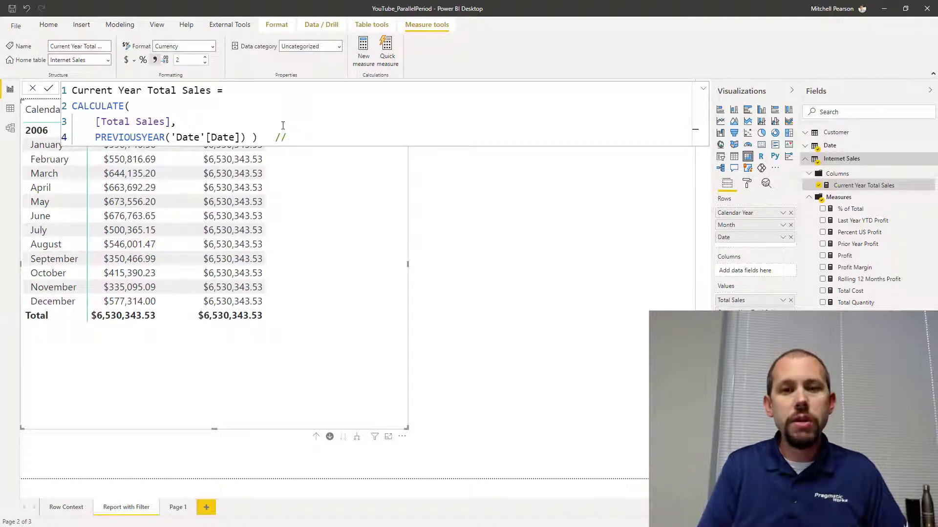
type("PAR")
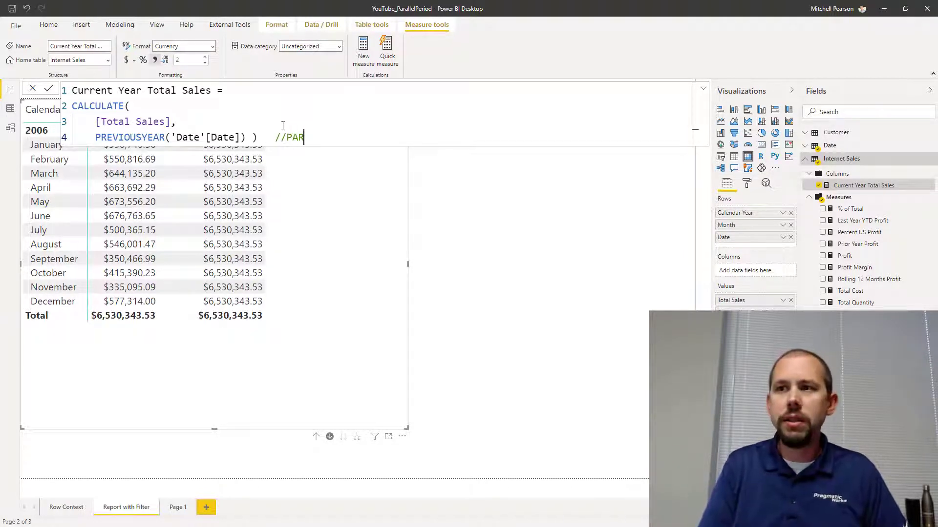
type("ALLELPERIOD")
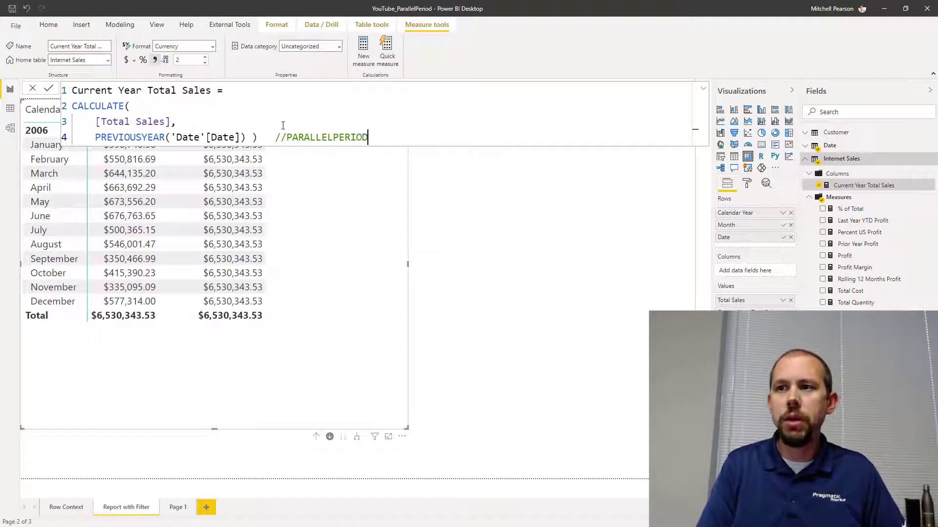